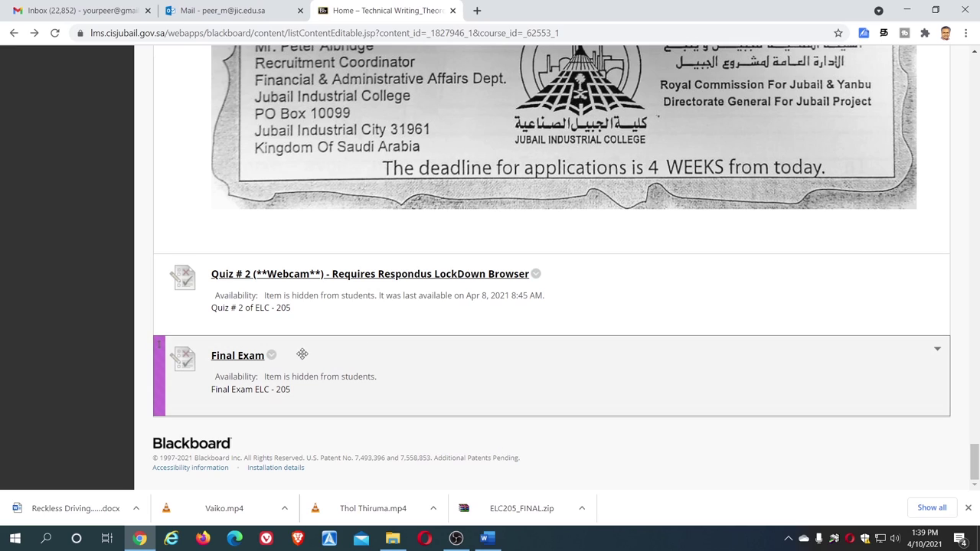
# Open the Final Exam's test options and show the test description and instructions to students before they begin.
pyautogui.click(271, 357)
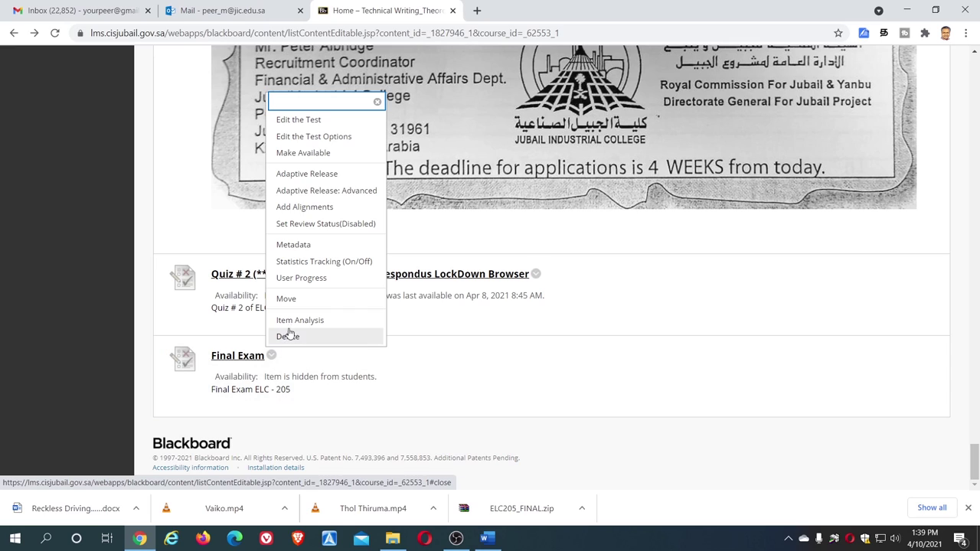
pyautogui.click(329, 137)
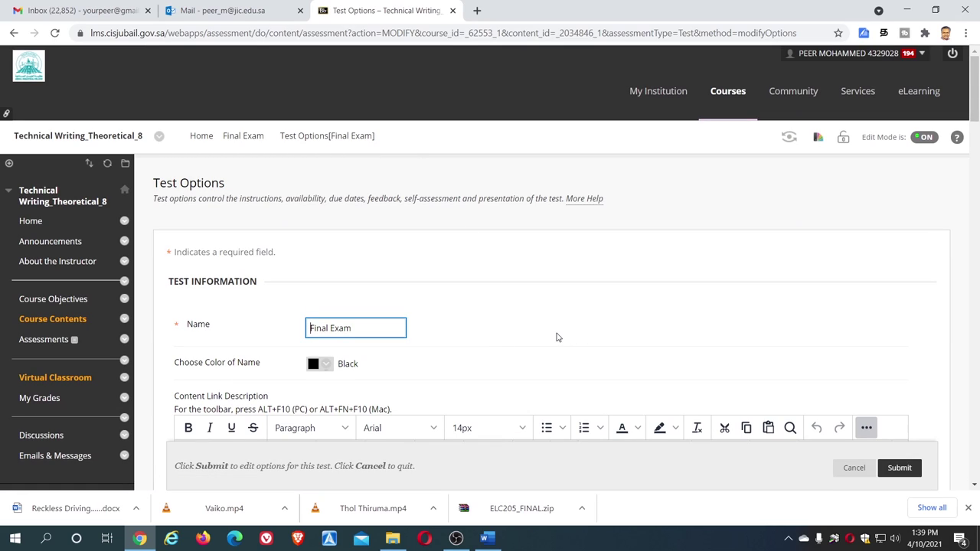
pyautogui.scroll(-2, 558, 336)
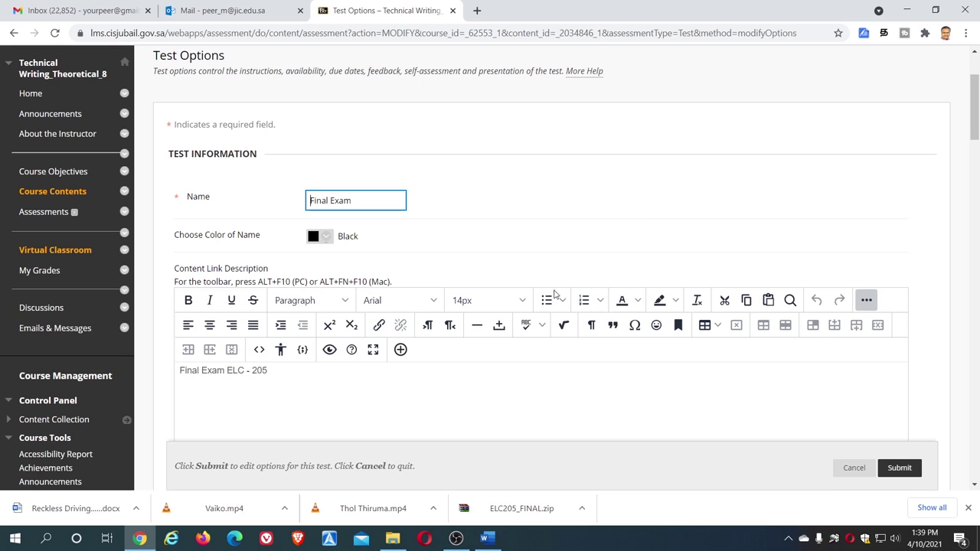
pyautogui.scroll(-4, 558, 297)
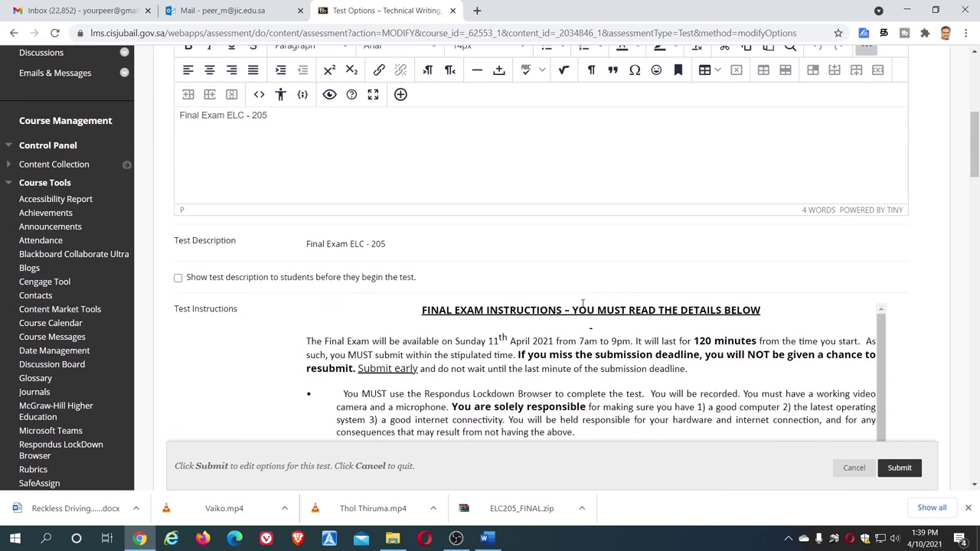
pyautogui.scroll(-1, 582, 304)
pyautogui.scroll(-2, 612, 315)
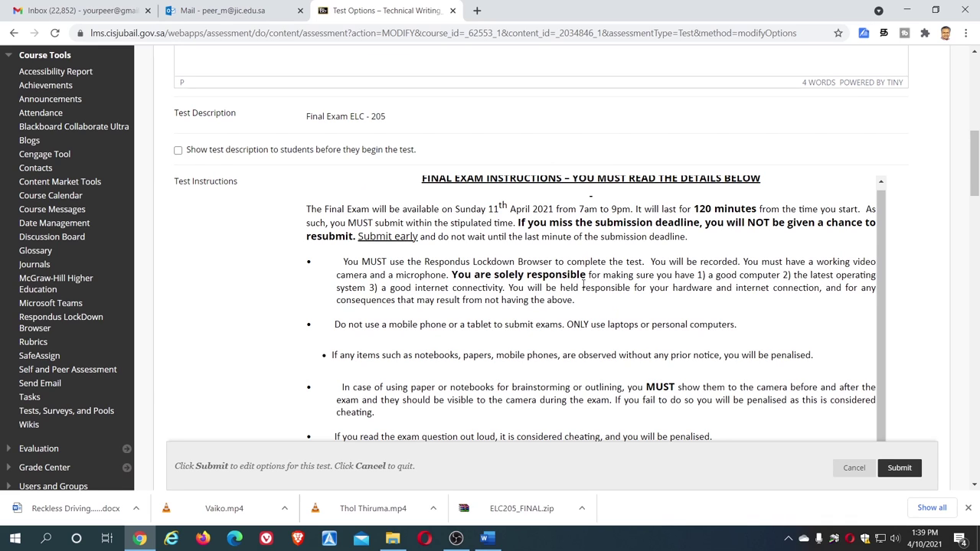
pyautogui.scroll(-5, 588, 285)
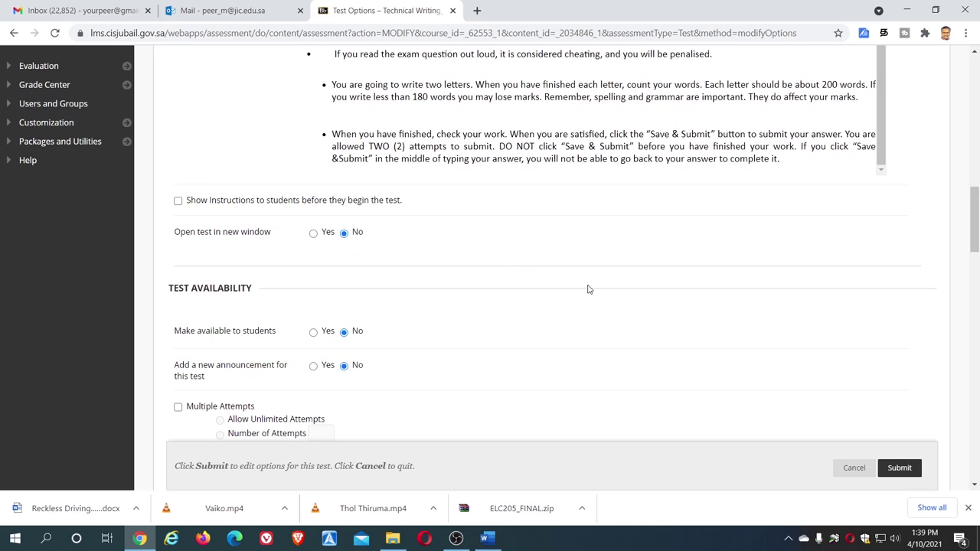
pyautogui.scroll(4, 587, 285)
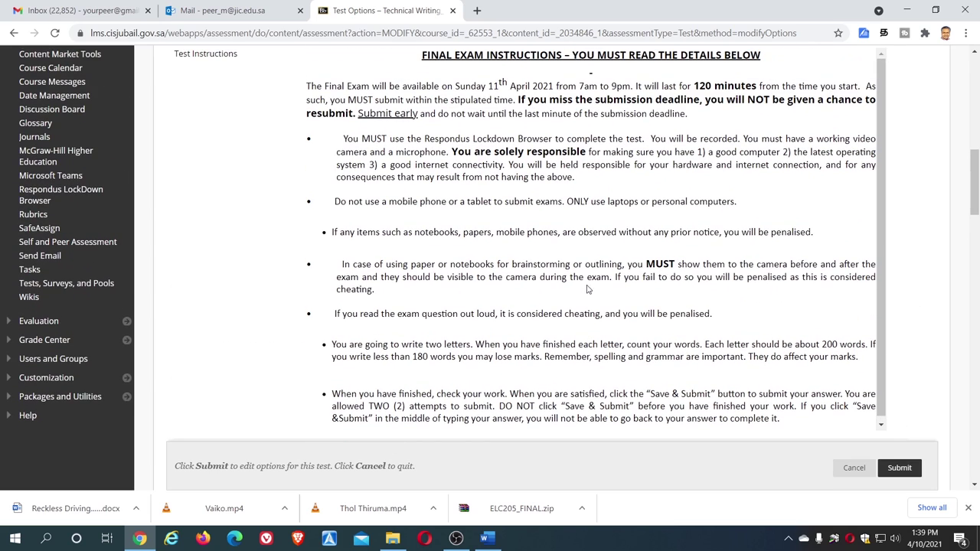
pyautogui.scroll(2, 588, 289)
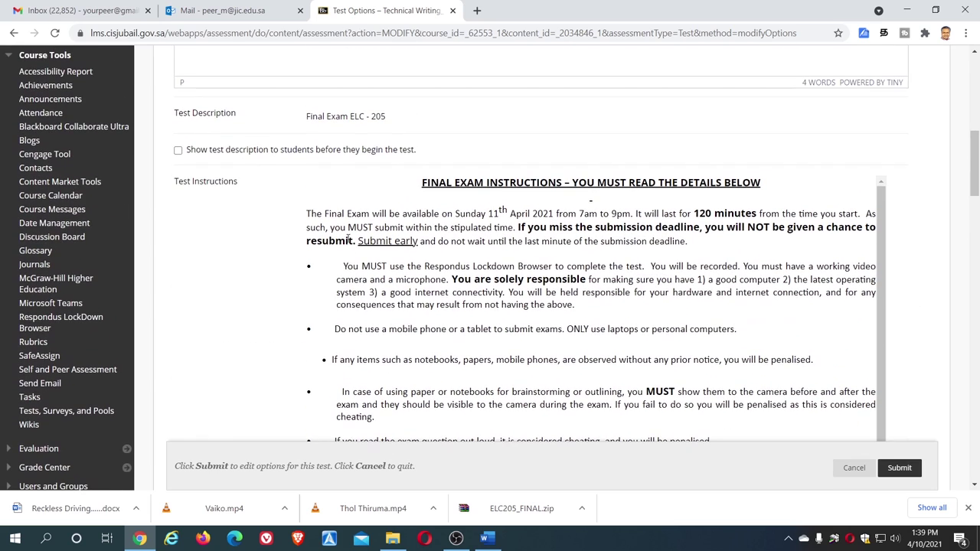
pyautogui.click(178, 150)
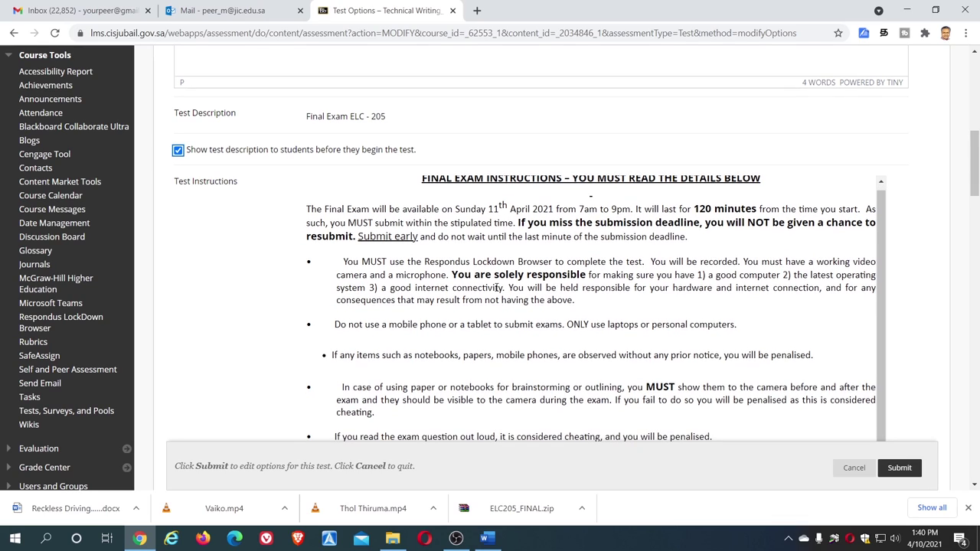
pyautogui.scroll(-5, 464, 330)
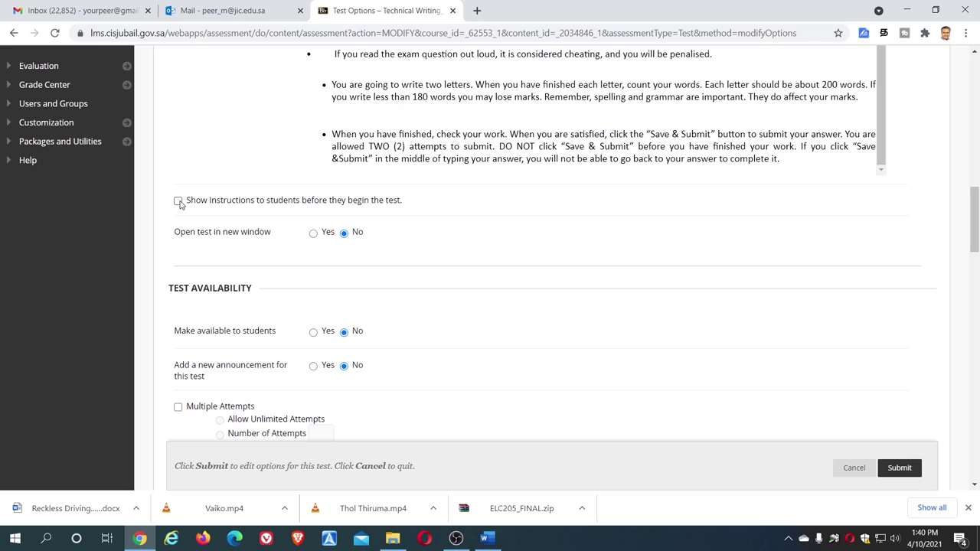
pyautogui.click(179, 201)
# Make the test available to students and add a new announcement for it.
pyautogui.scroll(-1, 470, 291)
pyautogui.scroll(-1, 433, 309)
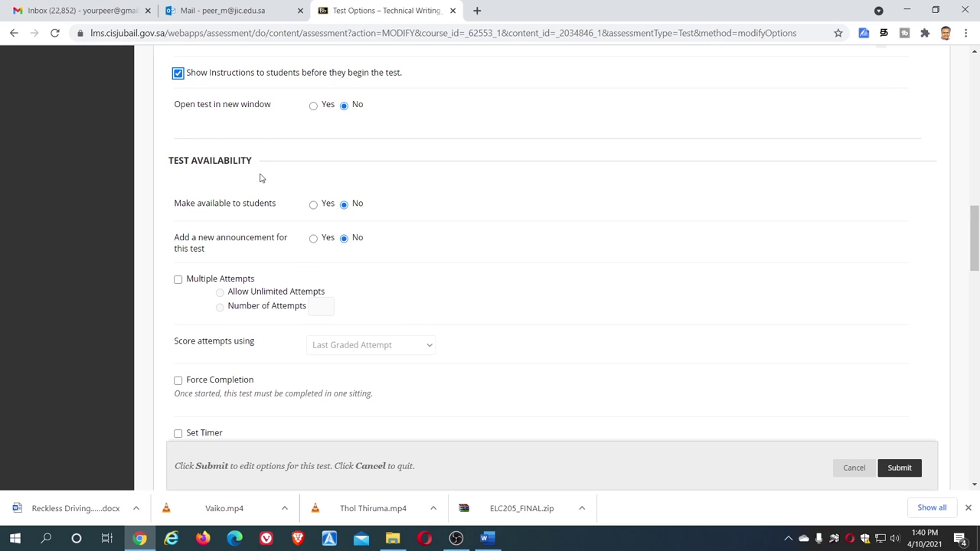
pyautogui.click(312, 209)
pyautogui.click(312, 208)
pyautogui.click(313, 241)
# Allow multiple attempts with unlimited tries and enable the test timer at 120 minutes.
pyautogui.scroll(-2, 476, 285)
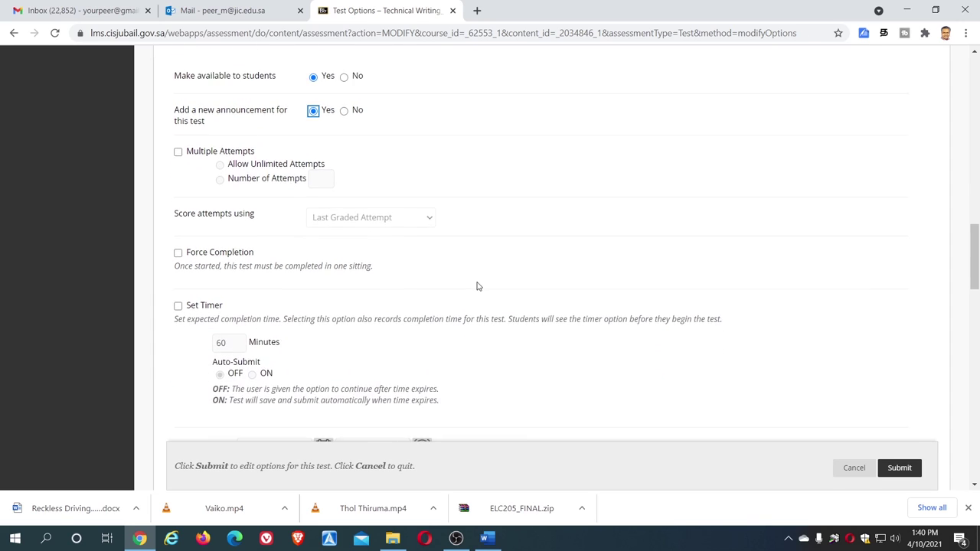
pyautogui.click(179, 153)
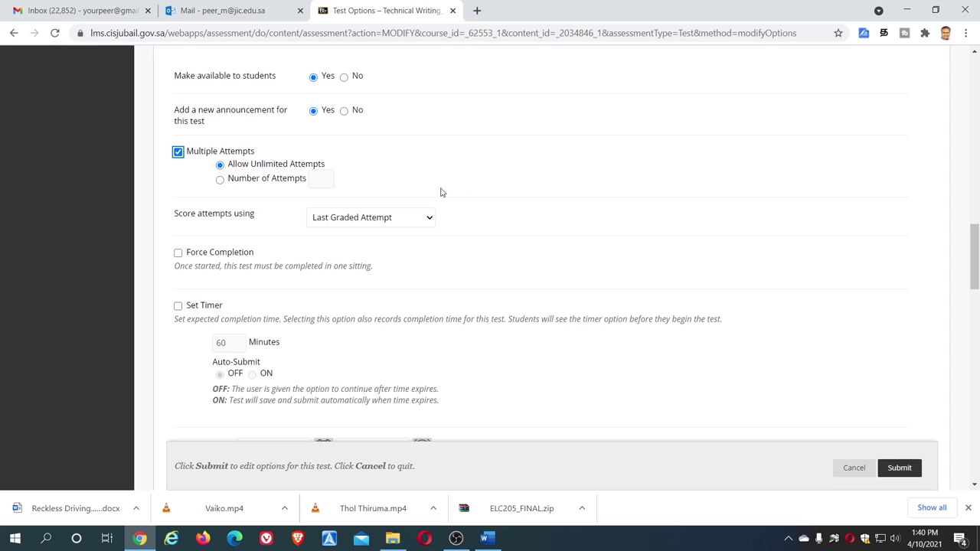
pyautogui.scroll(-1, 461, 177)
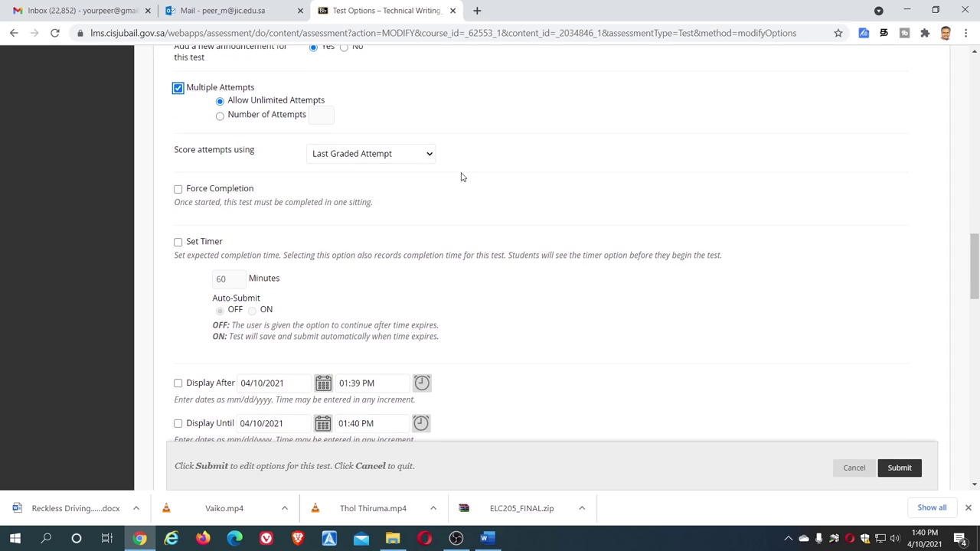
pyautogui.scroll(-2, 461, 177)
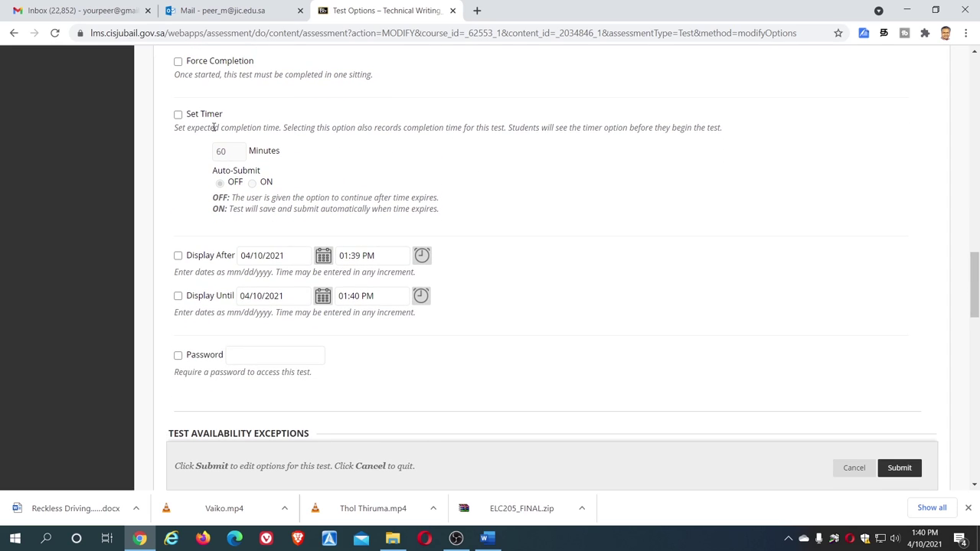
pyautogui.click(177, 115)
pyautogui.click(230, 151)
pyautogui.moveTo(234, 150); pyautogui.dragTo(180, 150)
pyautogui.write('12')
pyautogui.click(614, 231)
# Display the test only after 04/11/2021 at 07:00 AM.
pyautogui.scroll(-3, 521, 201)
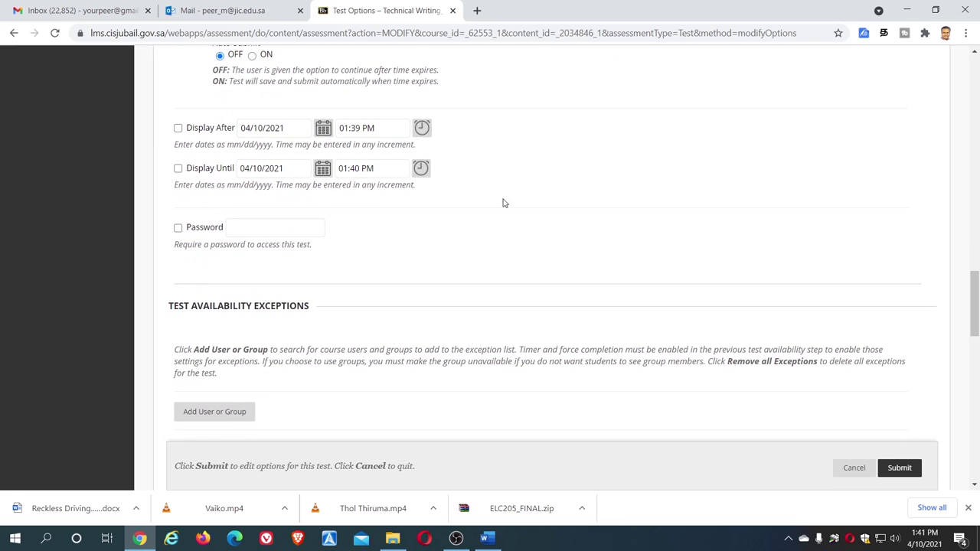
pyautogui.click(178, 128)
pyautogui.click(322, 130)
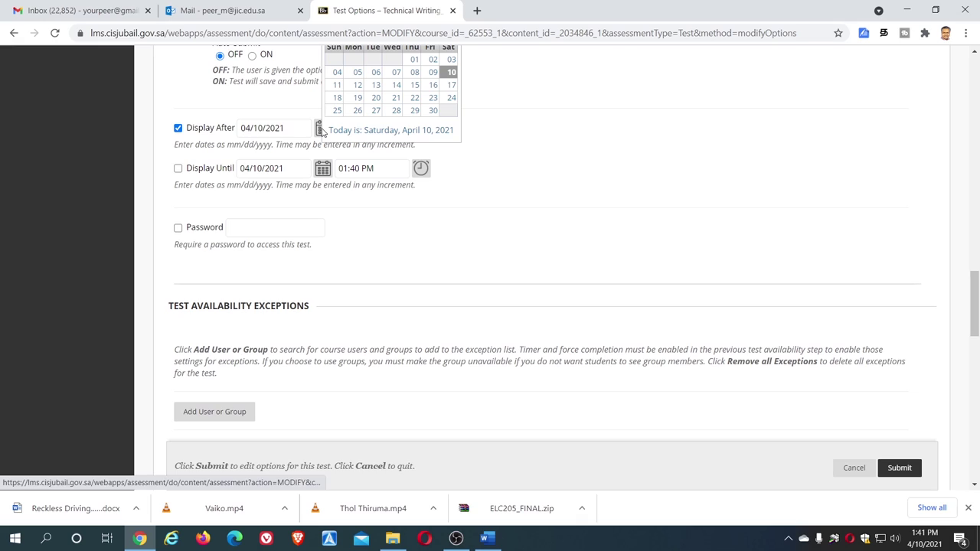
pyautogui.scroll(1, 338, 120)
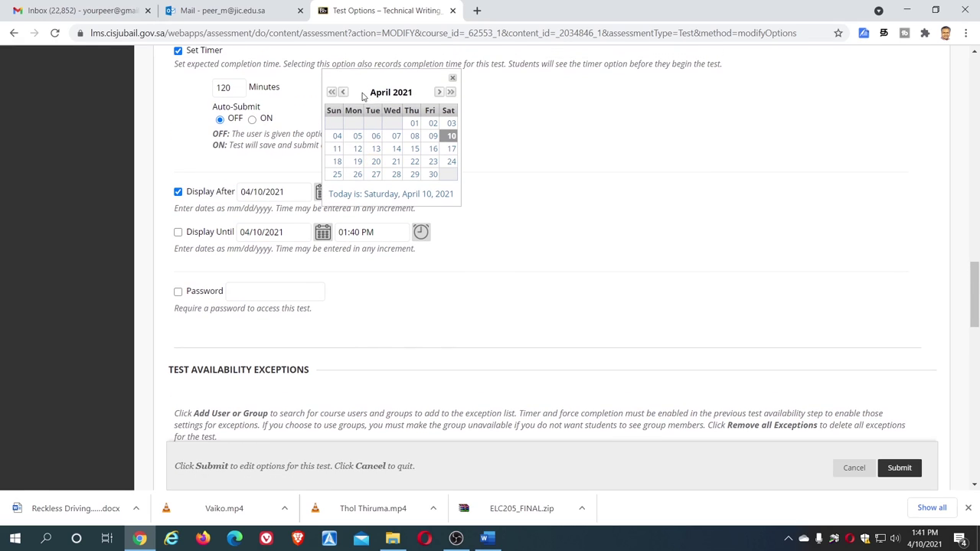
pyautogui.click(338, 148)
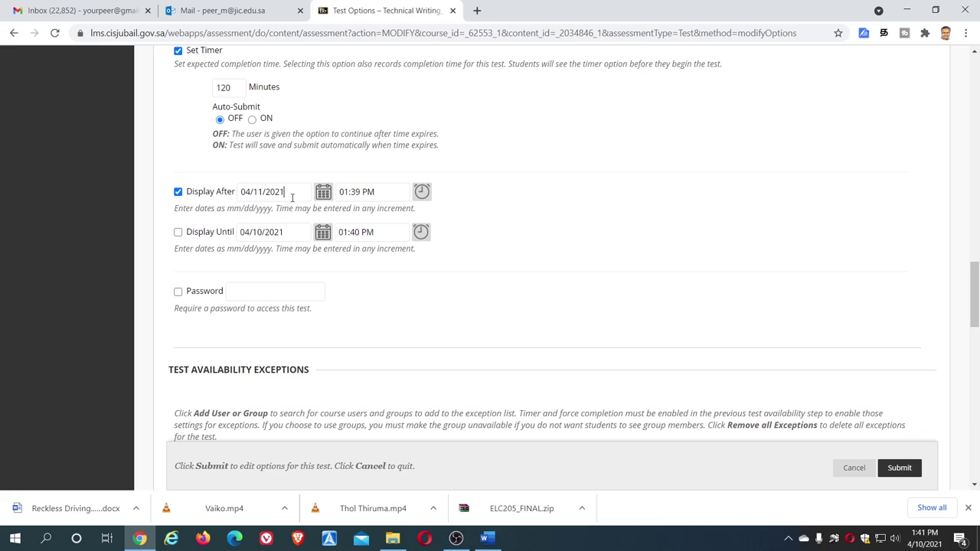
pyautogui.click(420, 195)
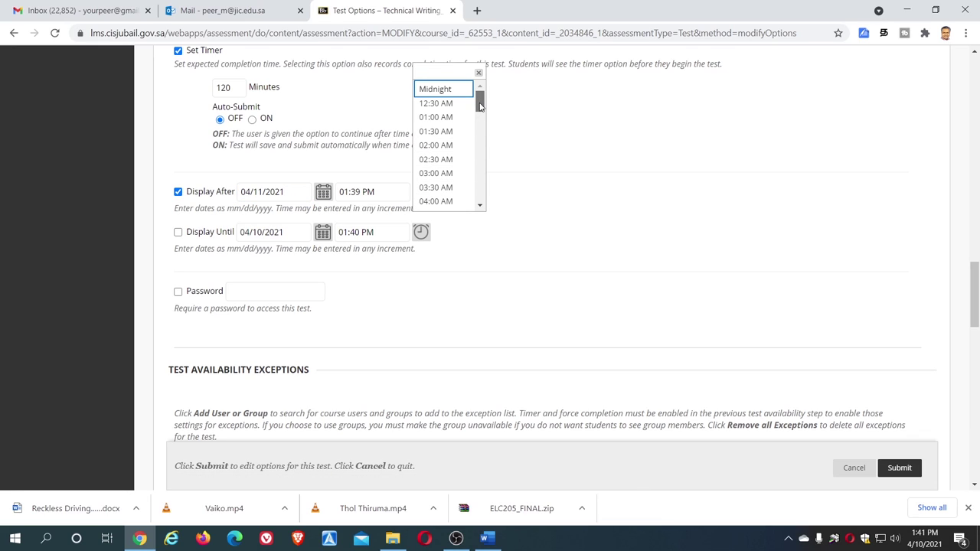
pyautogui.moveTo(479, 101); pyautogui.dragTo(475, 128)
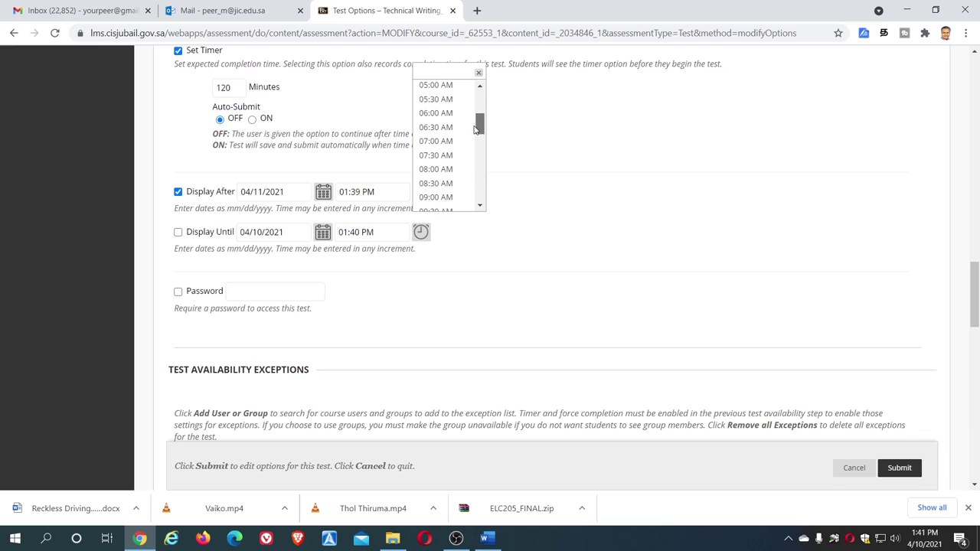
pyautogui.click(438, 143)
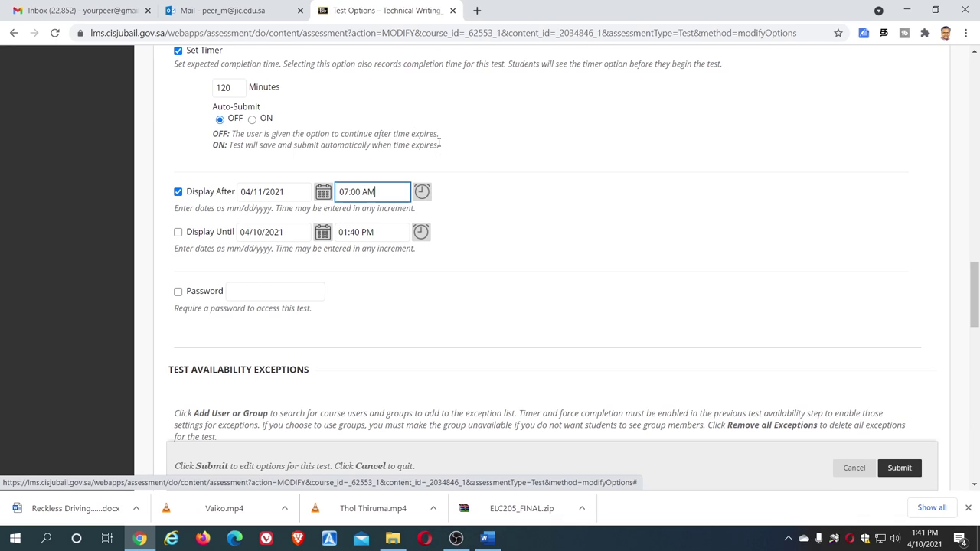
pyautogui.click(397, 203)
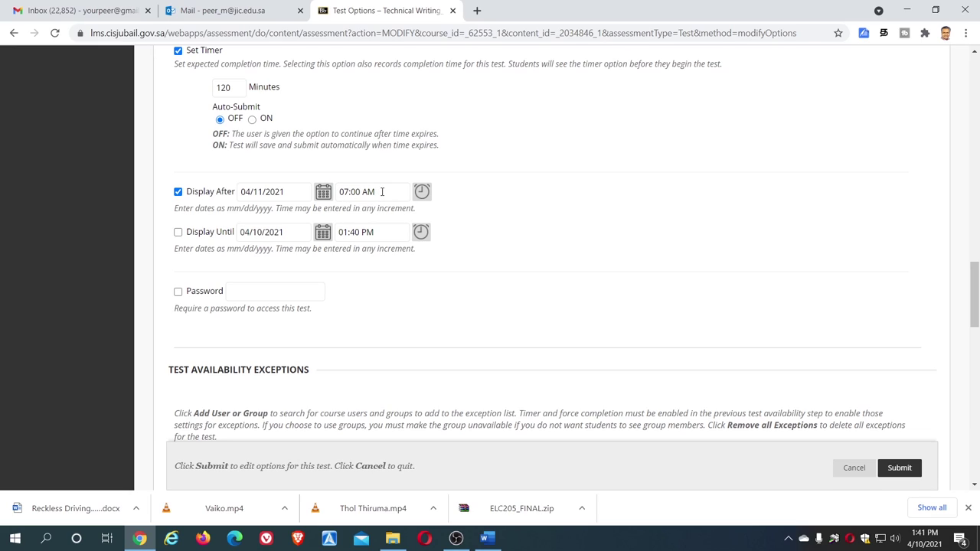
pyautogui.click(375, 194)
# Set the test to display until 04/11/2021 at 09:00 PM.
pyautogui.click(419, 233)
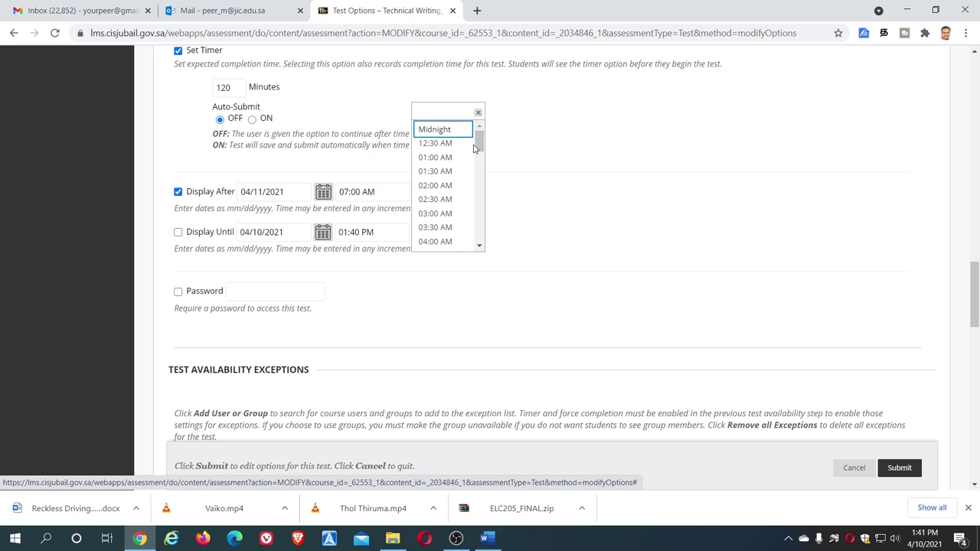
pyautogui.moveTo(479, 142); pyautogui.dragTo(478, 224)
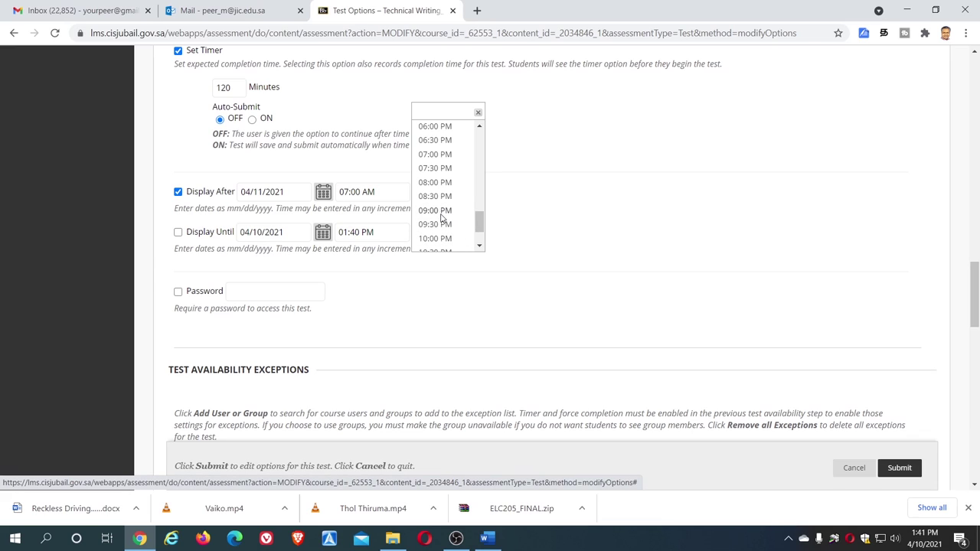
pyautogui.click(441, 213)
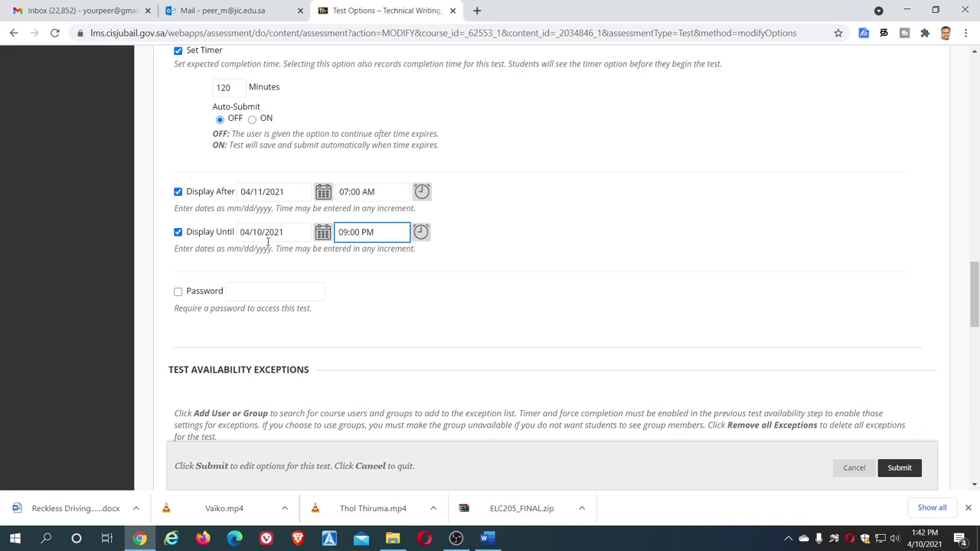
pyautogui.click(320, 235)
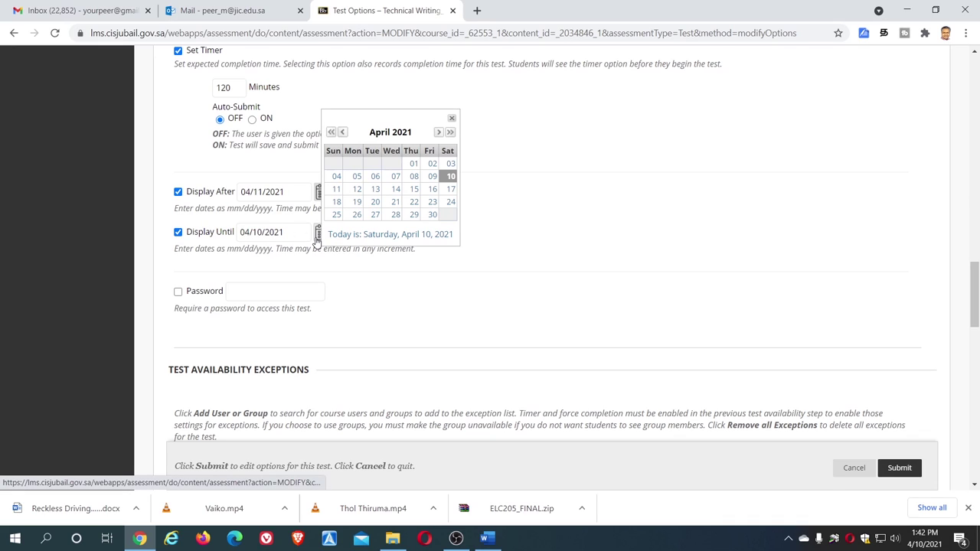
pyautogui.click(337, 189)
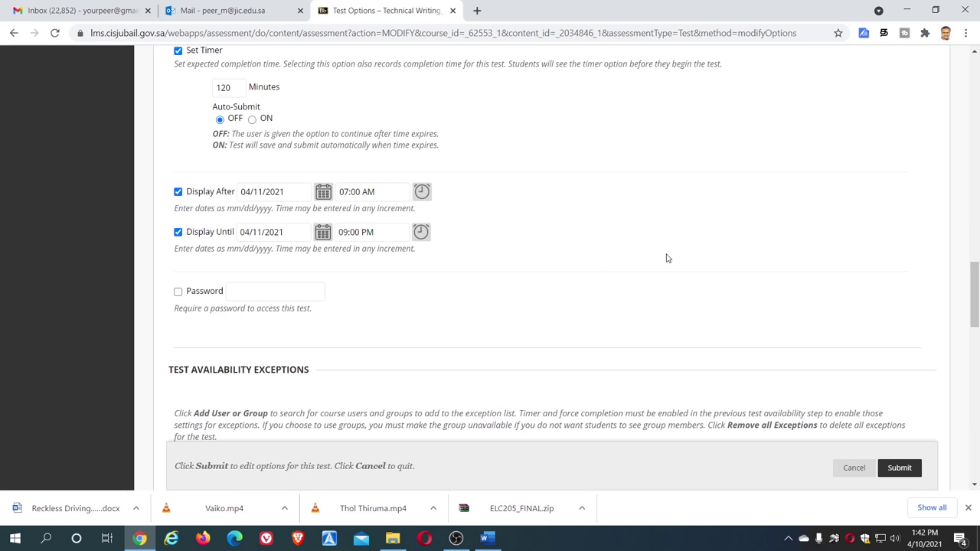
# Include the test in Grade Center score calculations and review the feedback and test presentation options.
pyautogui.scroll(-2, 667, 257)
pyautogui.scroll(-2, 666, 257)
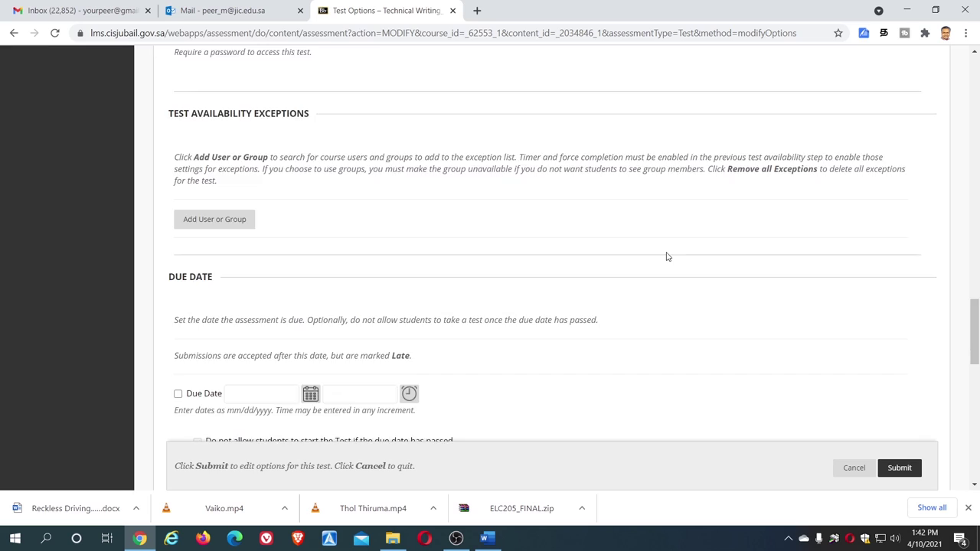
pyautogui.scroll(-3, 667, 257)
pyautogui.scroll(2, 661, 255)
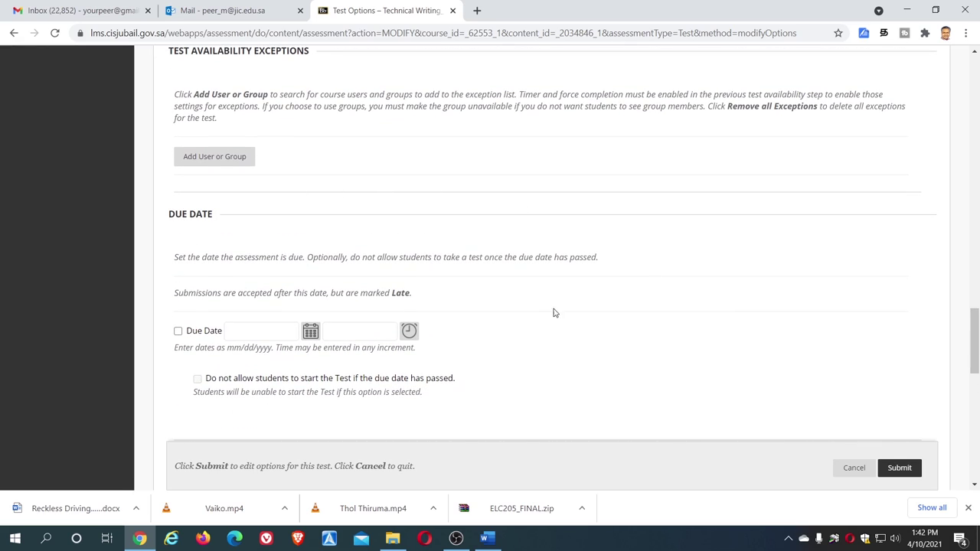
pyautogui.scroll(-2, 719, 291)
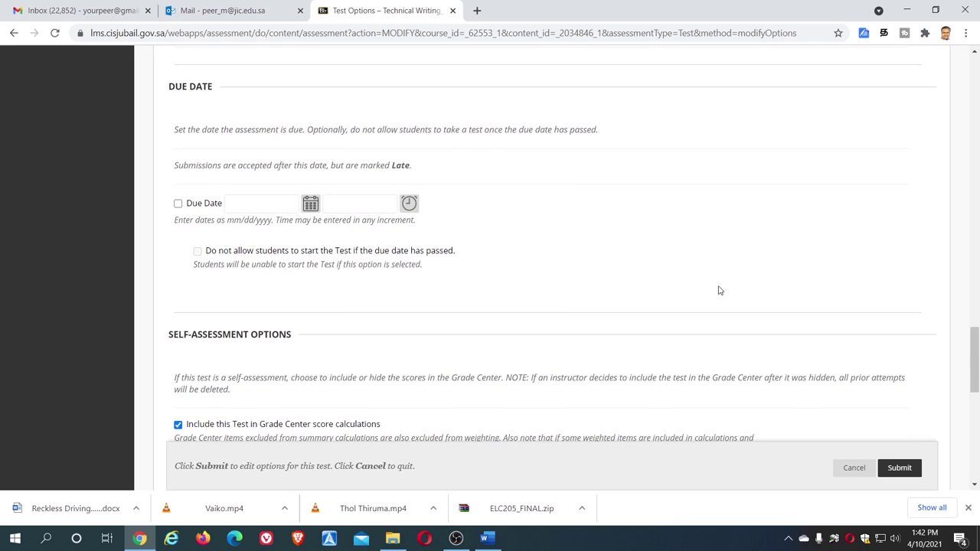
pyautogui.scroll(-2, 605, 273)
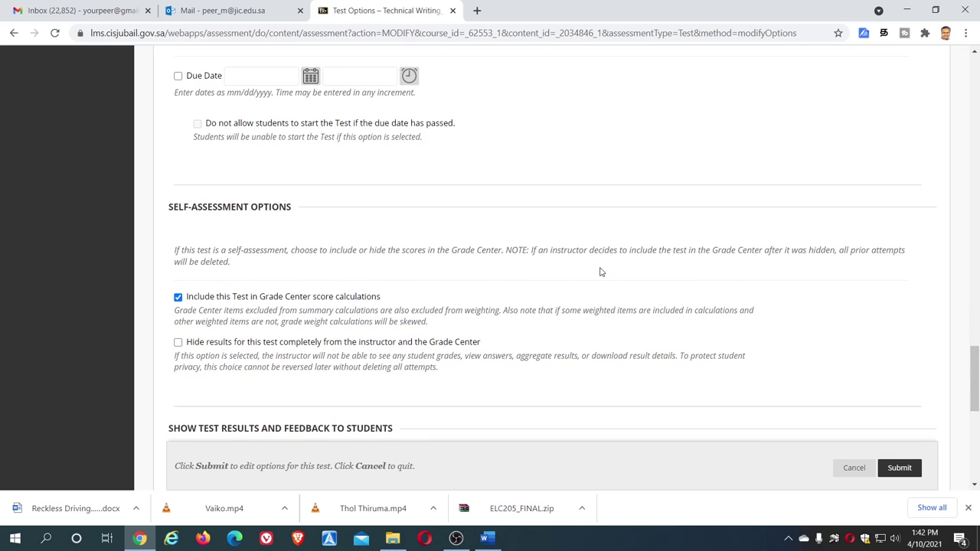
pyautogui.scroll(-2, 601, 271)
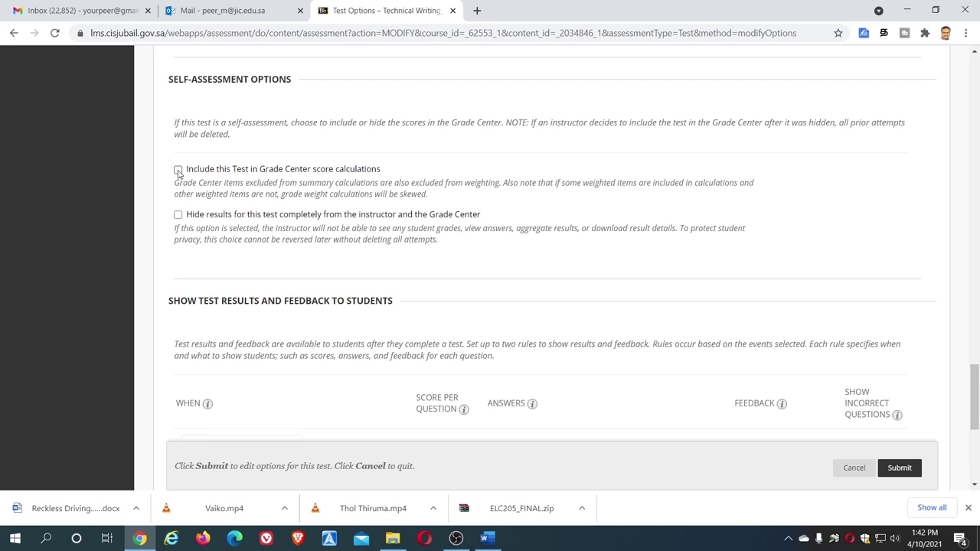
pyautogui.click(178, 170)
pyautogui.scroll(-4, 652, 251)
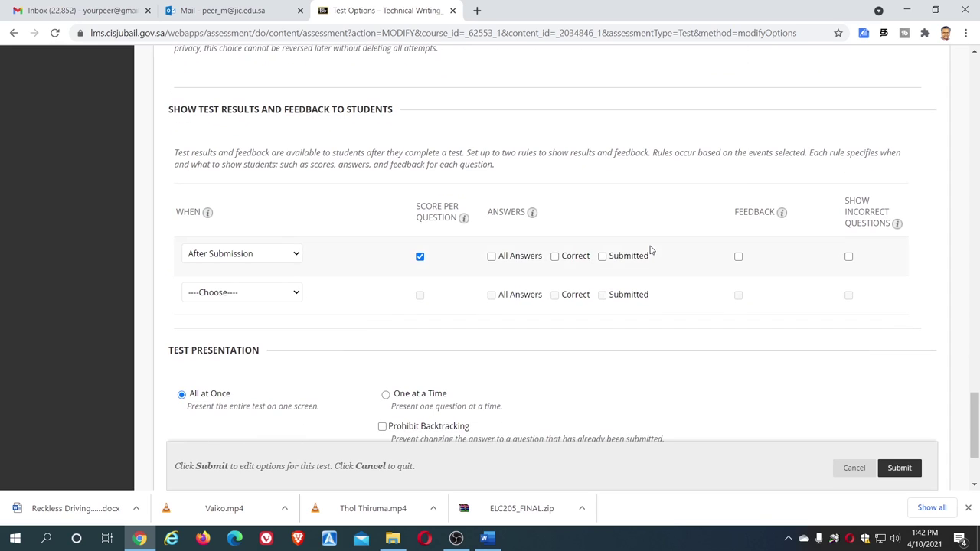
pyautogui.scroll(-1, 651, 250)
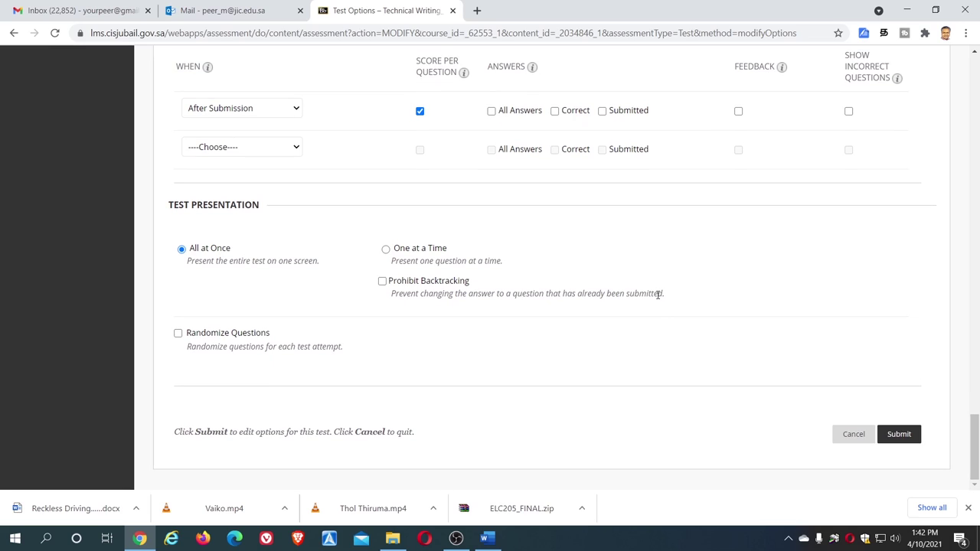
# Submit the edited test options for the Final Exam.
pyautogui.click(893, 437)
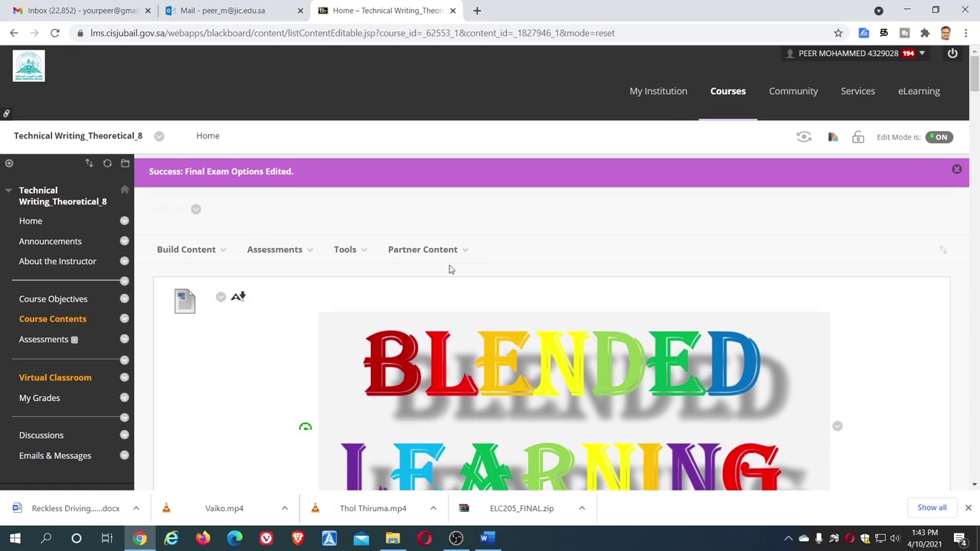
# Collapse the course tools list in the course management area and open the Full Grade Center.
pyautogui.scroll(-3, 621, 291)
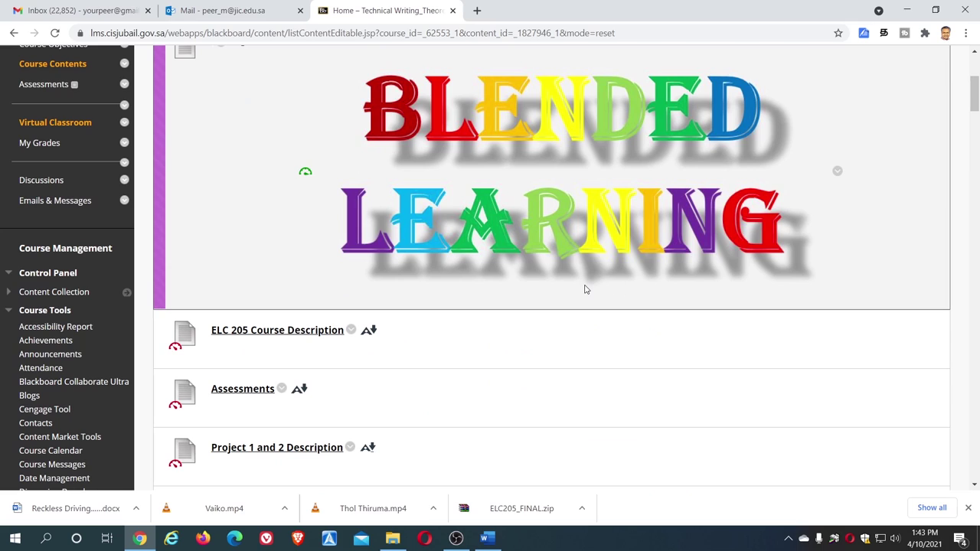
pyautogui.scroll(1, 214, 283)
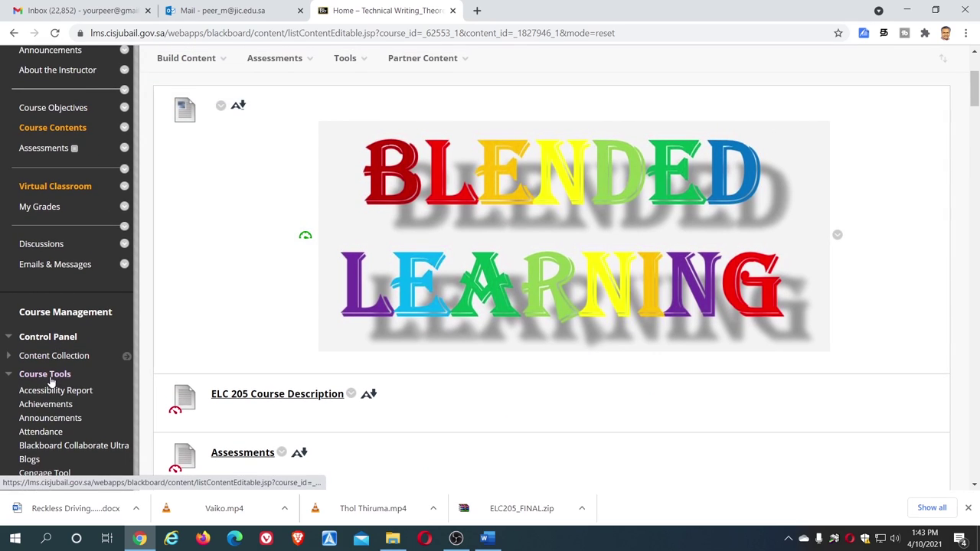
pyautogui.click(47, 375)
pyautogui.scroll(-2, 105, 345)
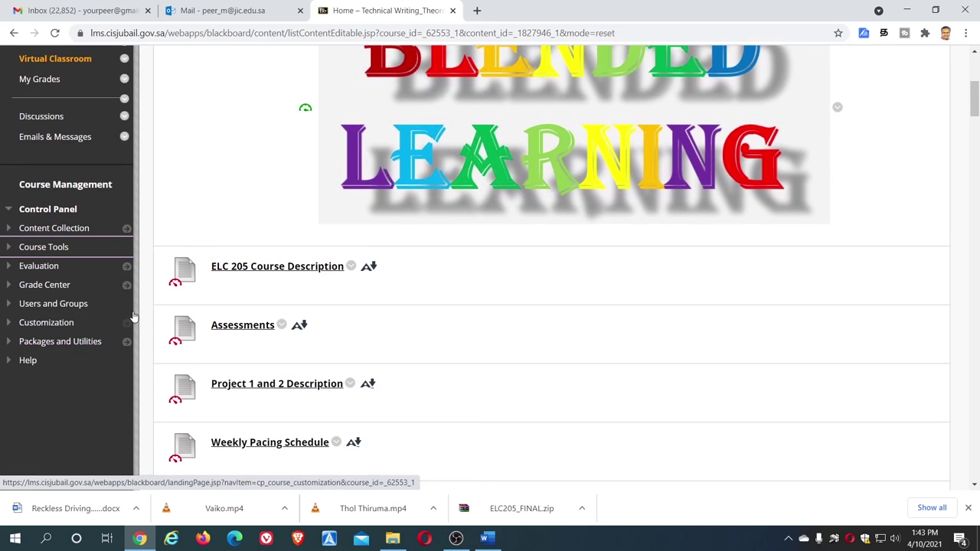
pyautogui.click(47, 286)
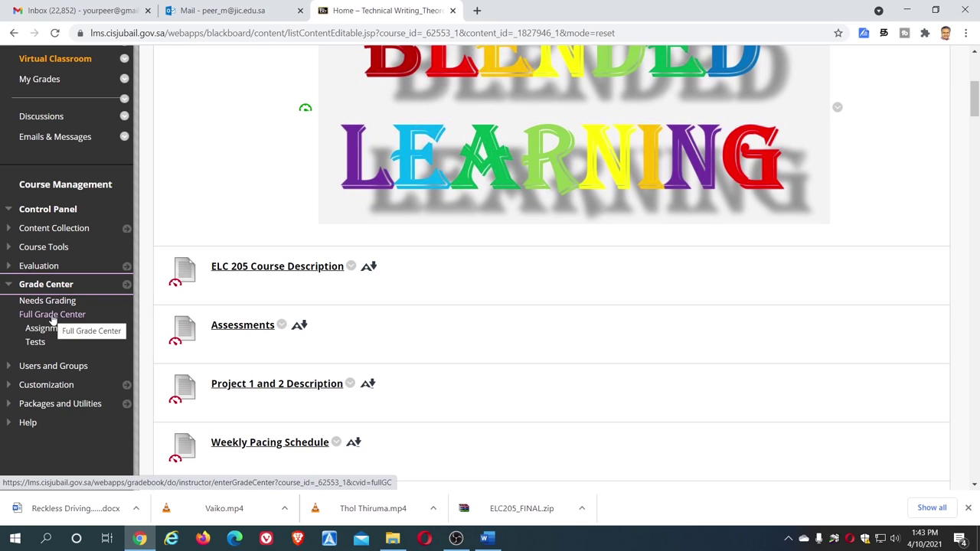
pyautogui.click(52, 315)
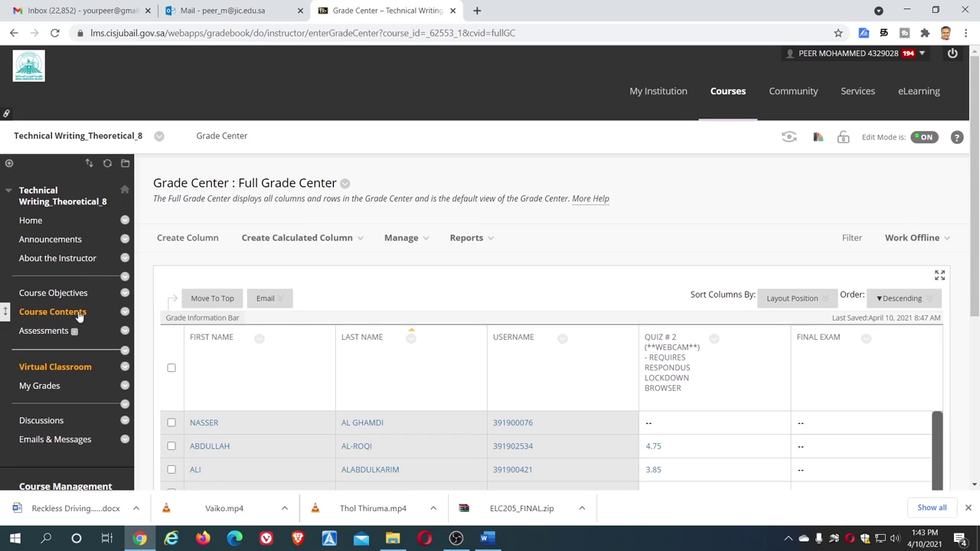
# Hide the Final Exam column from students in the Full Grade Center.
pyautogui.scroll(-1, 782, 275)
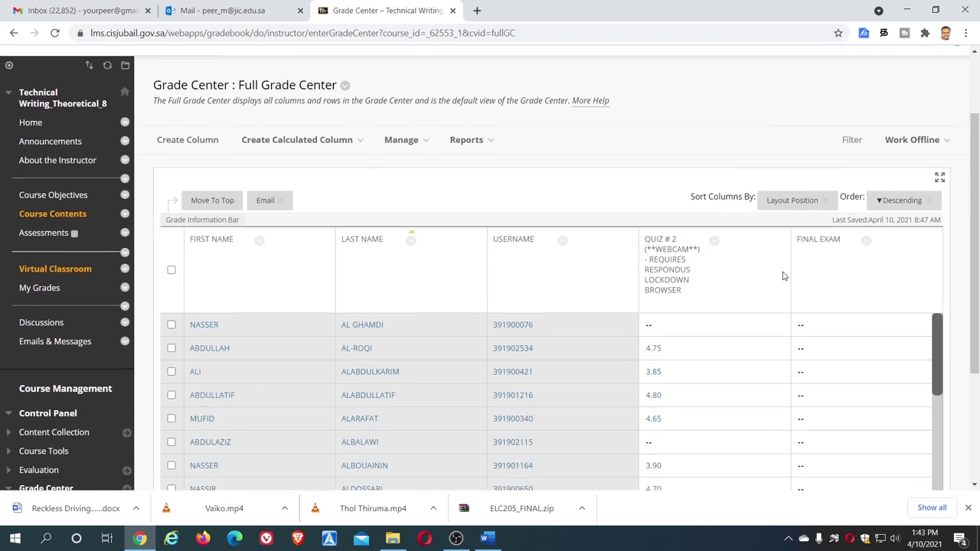
pyautogui.scroll(-1, 783, 276)
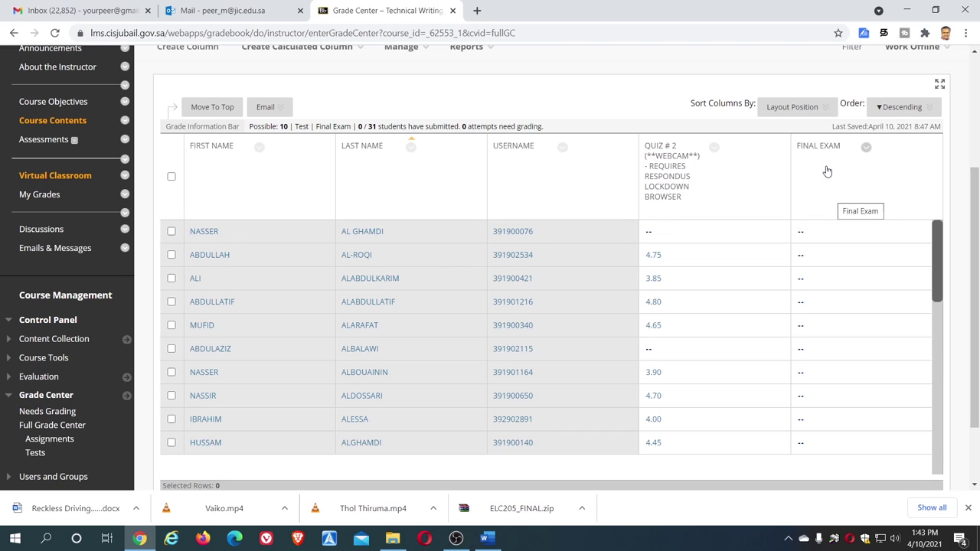
pyautogui.click(792, 107)
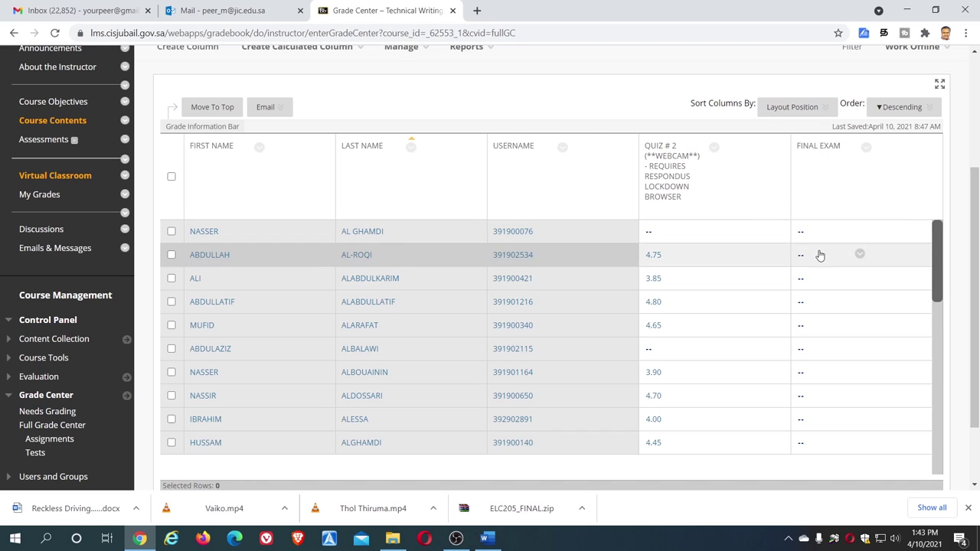
pyautogui.click(866, 149)
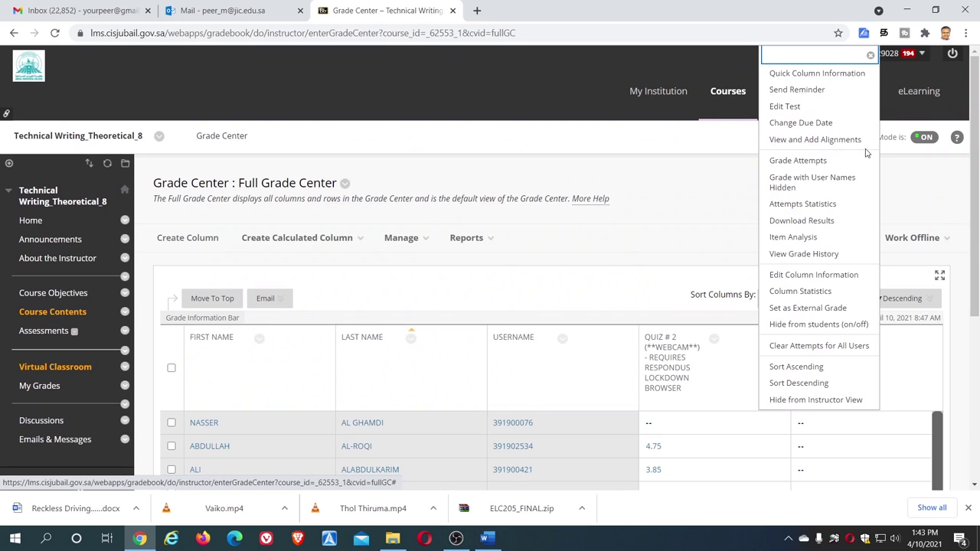
pyautogui.click(805, 331)
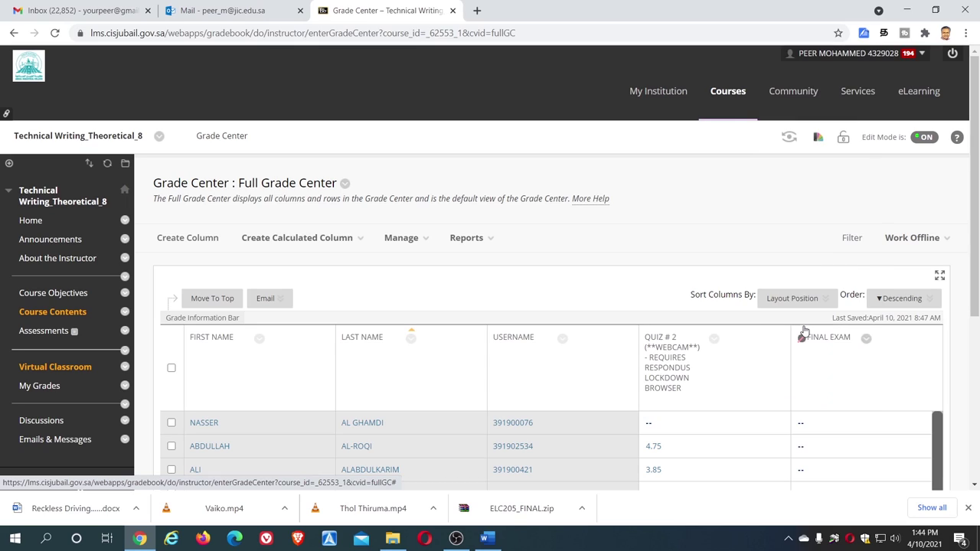
pyautogui.moveTo(807, 350)
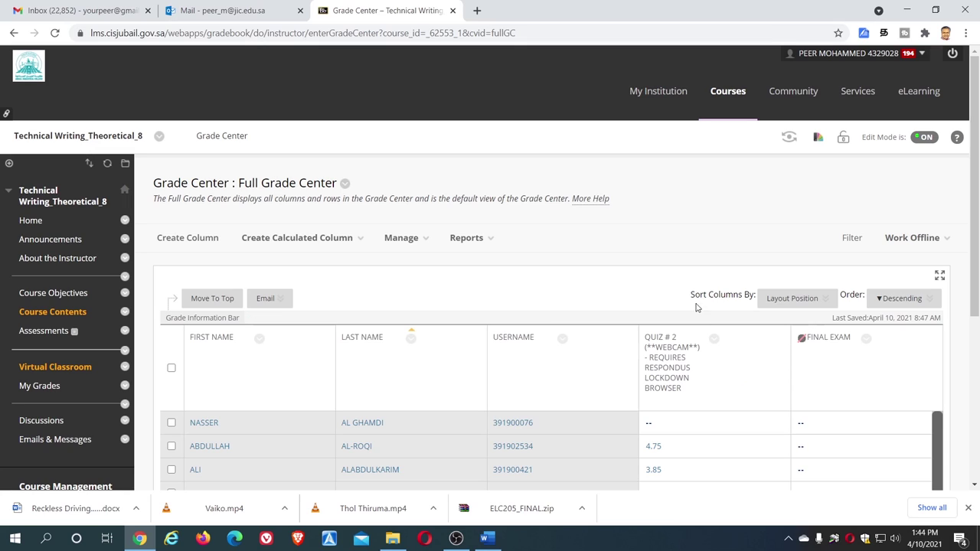
pyautogui.scroll(-4, 698, 292)
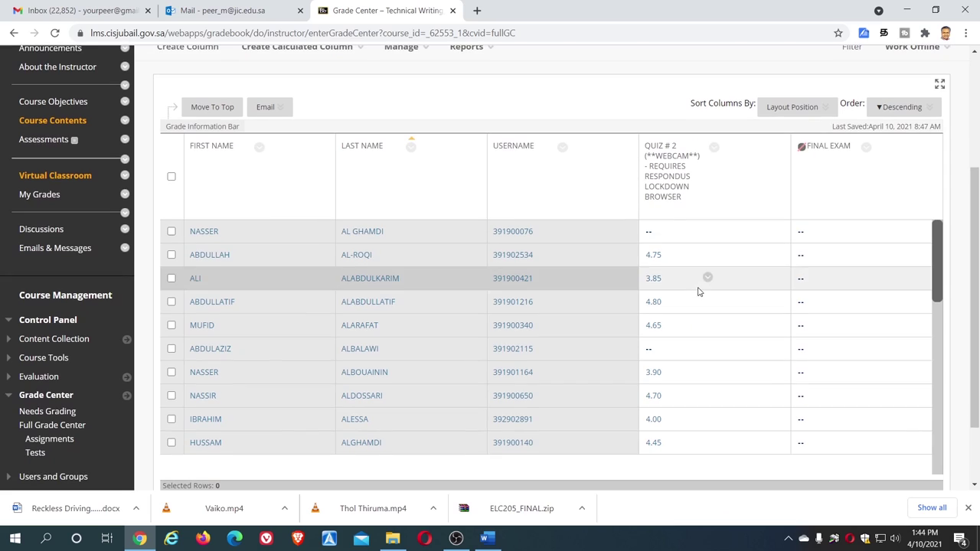